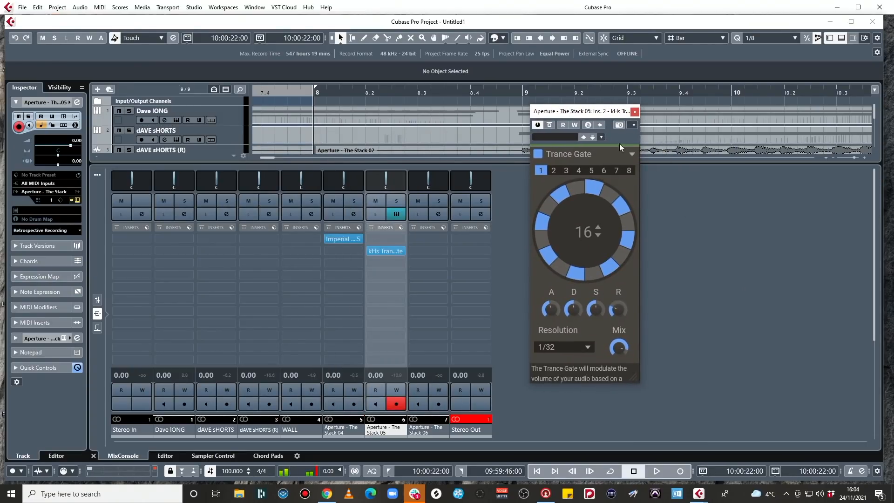
Close the Trance Gate window and set the locators around the Dave lONG part, with the playhead at its start.
{"action": "left_click", "coordinate": [635, 112]}
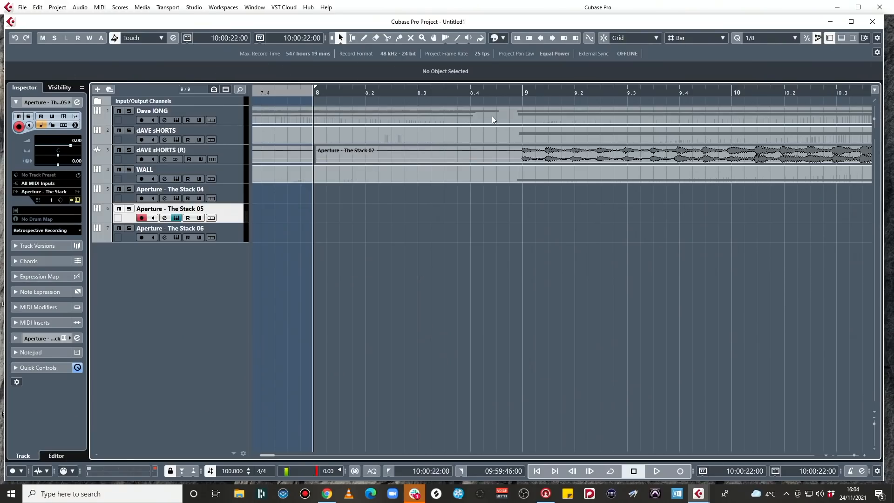
{"action": "left_click", "coordinate": [490, 116]}
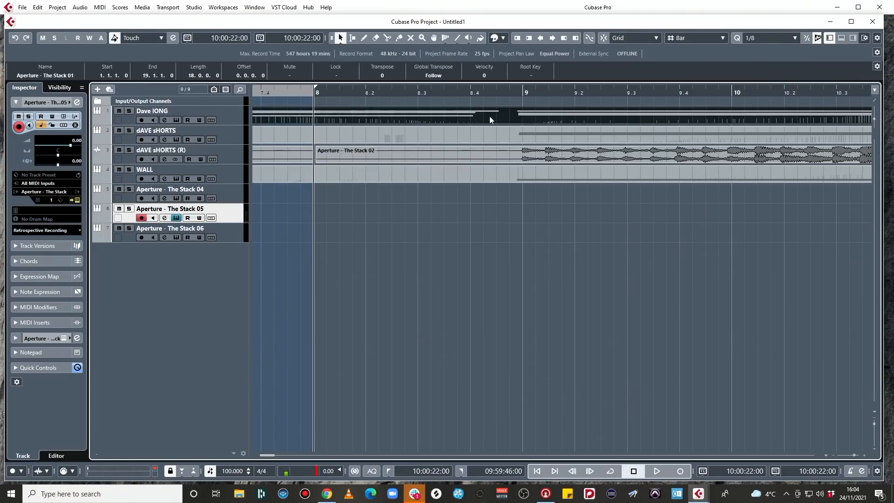
{"action": "key", "text": "p"}
{"action": "key", "text": "l"}
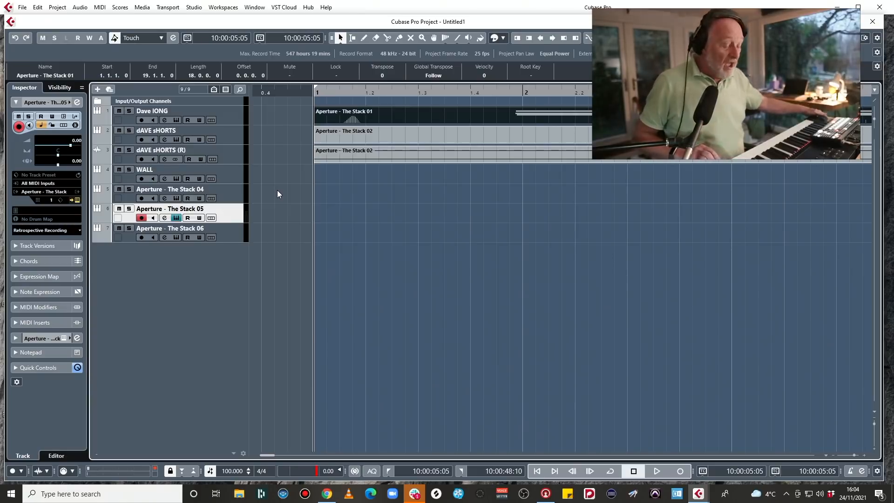
Record a MIDI take on the Aperture - The Stack 05 track from bar 1 and quantize its notes.
{"action": "key", "text": "KP_Multiply"}
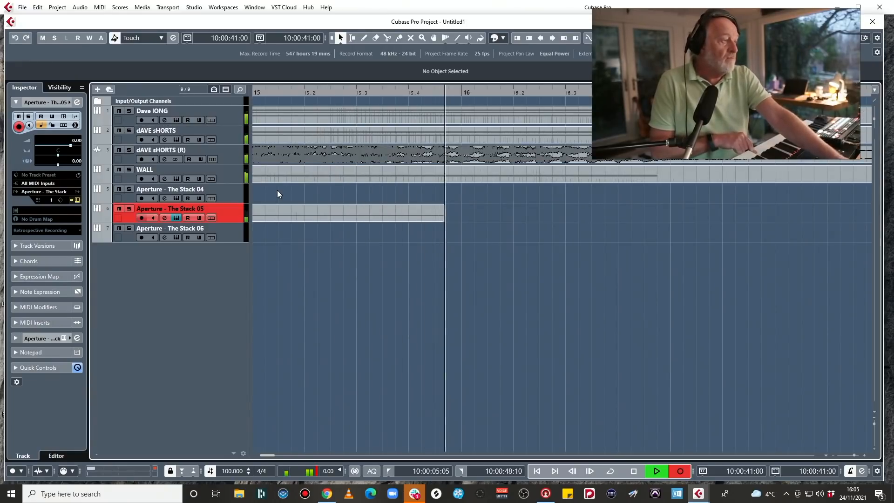
{"action": "key", "text": "space"}
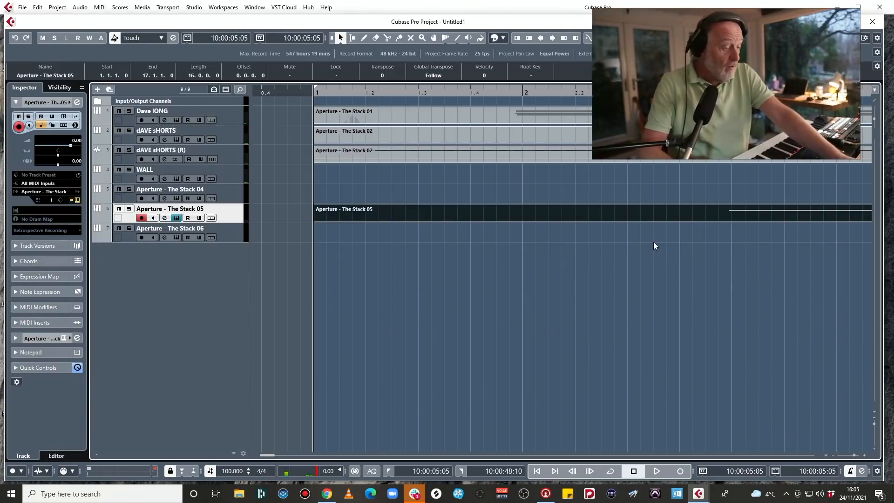
{"action": "key", "text": "space"}
{"action": "key", "text": "space"}
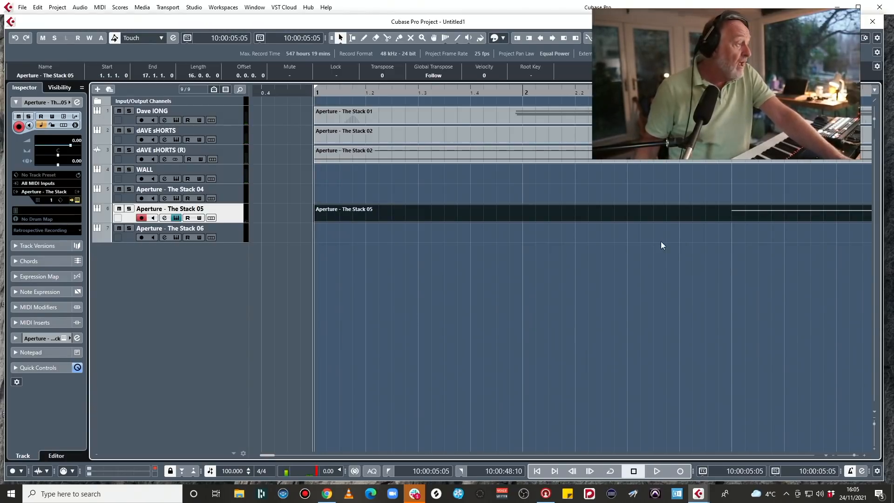
Duplicate the Aperture - The Stack 05 track and set the linear MIDI record mode to Merge.
{"action": "right_click", "coordinate": [236, 214]}
{"action": "left_click", "coordinate": [269, 244]}
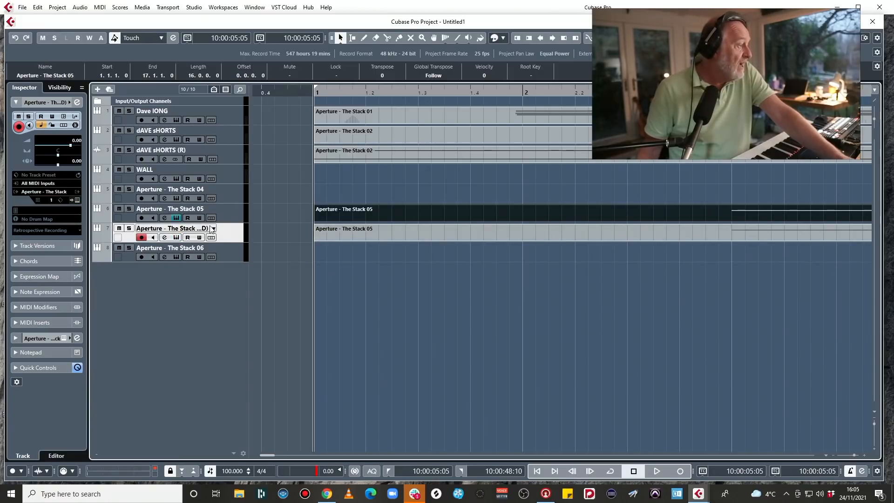
{"action": "left_click", "coordinate": [78, 472]}
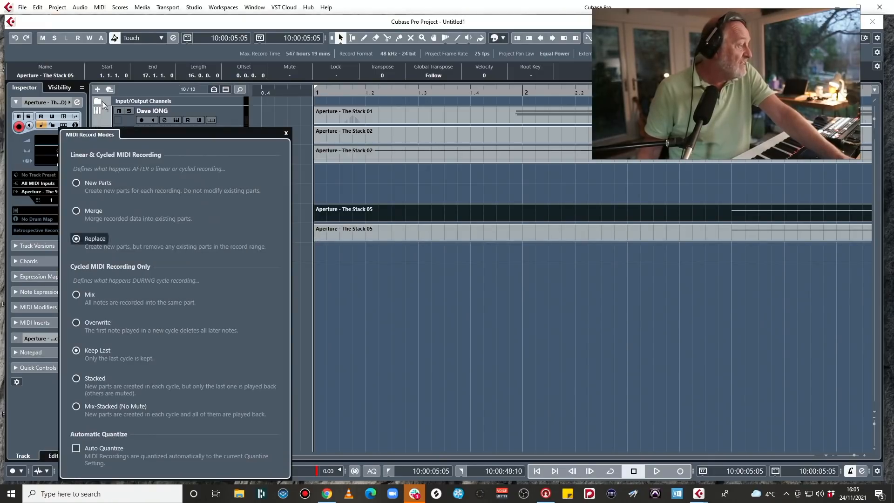
{"action": "left_click", "coordinate": [76, 211]}
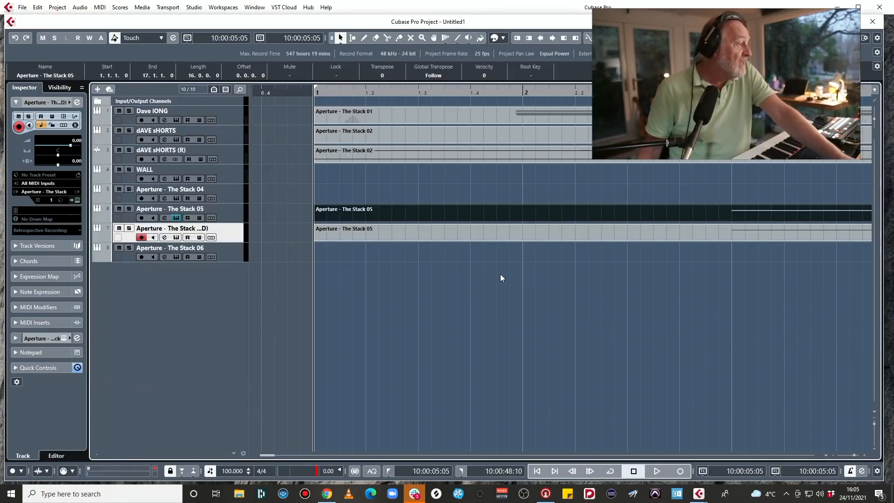
Solo Aperture - The Stack 05 and its duplicate, and record controller movements into their existing parts from bar 2.
{"action": "left_click", "coordinate": [235, 214], "text": "ctrl"}
{"action": "left_click", "coordinate": [129, 208]}
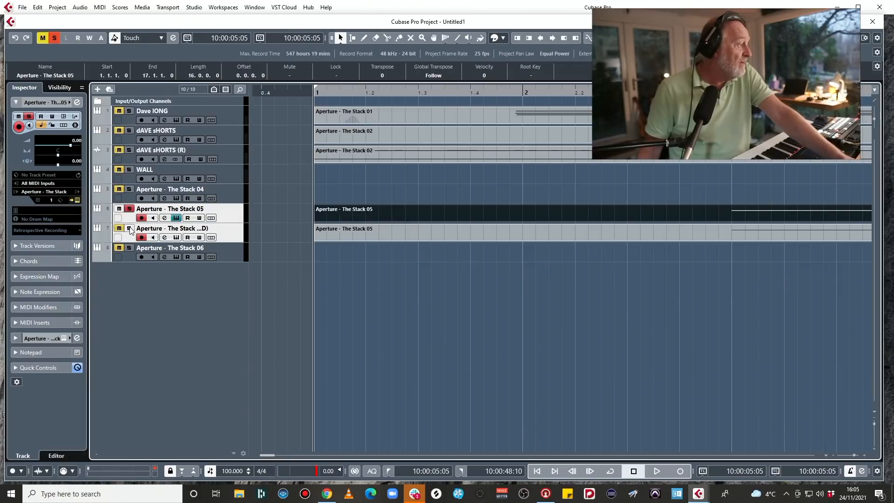
{"action": "left_click", "coordinate": [522, 93]}
{"action": "left_click", "coordinate": [522, 92], "text": "ctrl"}
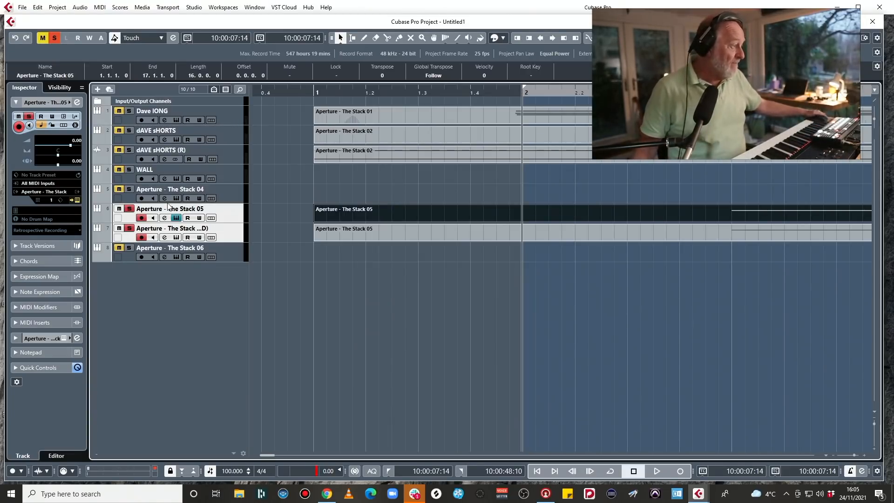
{"action": "key", "text": "KP_Multiply"}
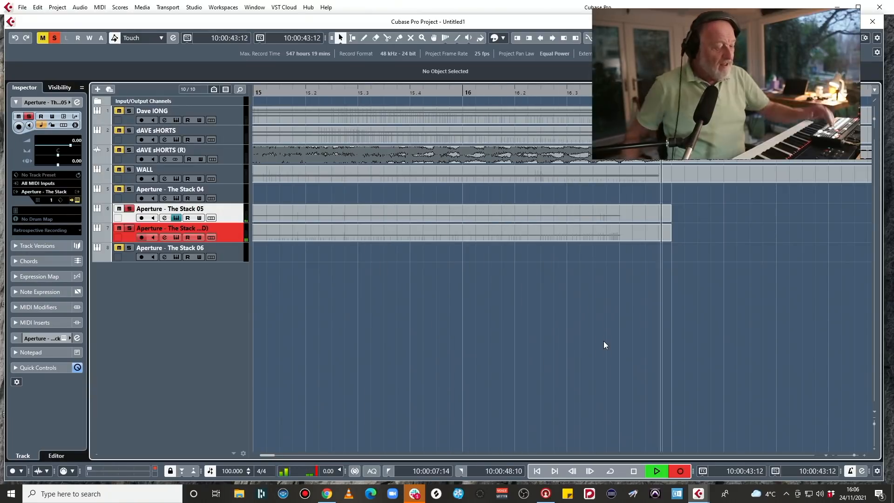
{"action": "key", "text": "space"}
Delete the short C3 note at bar 8 from the MIDI part on the original Aperture - The Stack 05 track.
{"action": "scroll", "coordinate": [649, 281], "scroll_direction": "right", "scroll_amount": 3}
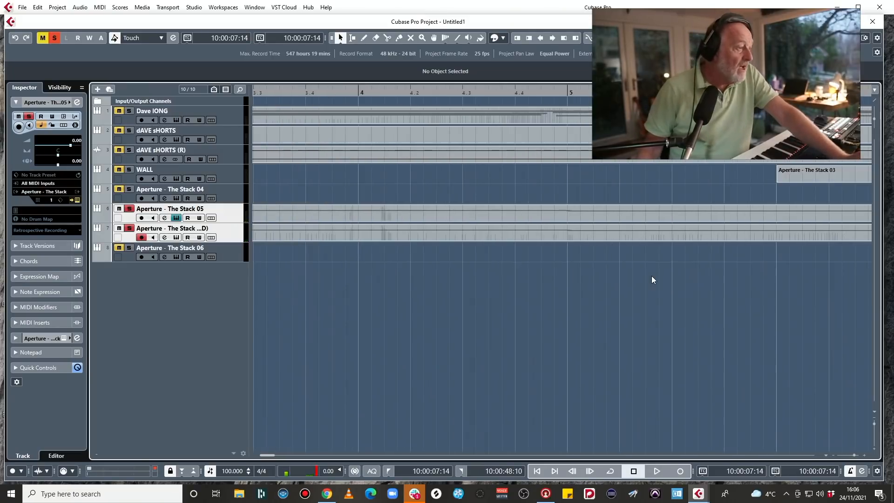
{"action": "key", "text": "g"}
{"action": "key", "text": "g"}
{"action": "key", "text": "g"}
{"action": "key", "text": "g"}
{"action": "key", "text": "g"}
{"action": "key", "text": "g"}
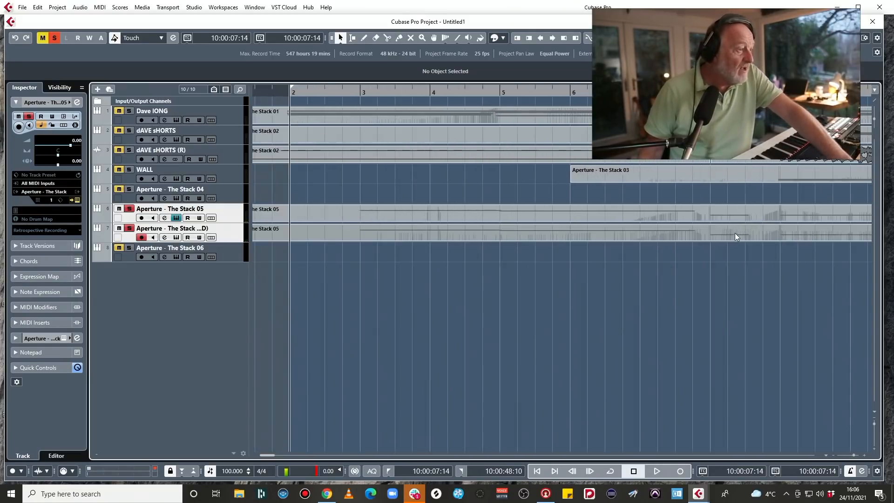
{"action": "scroll", "coordinate": [772, 216], "scroll_direction": "right", "scroll_amount": 5}
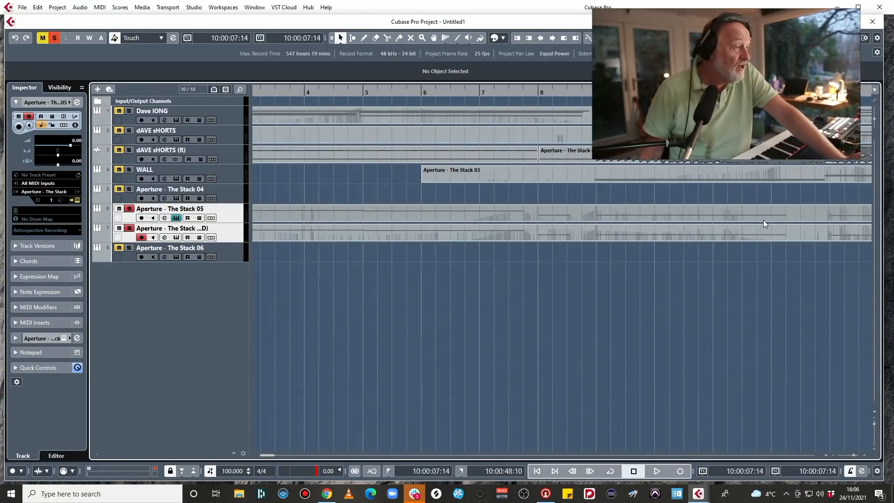
{"action": "left_click", "coordinate": [551, 218]}
{"action": "double_click", "coordinate": [551, 219]}
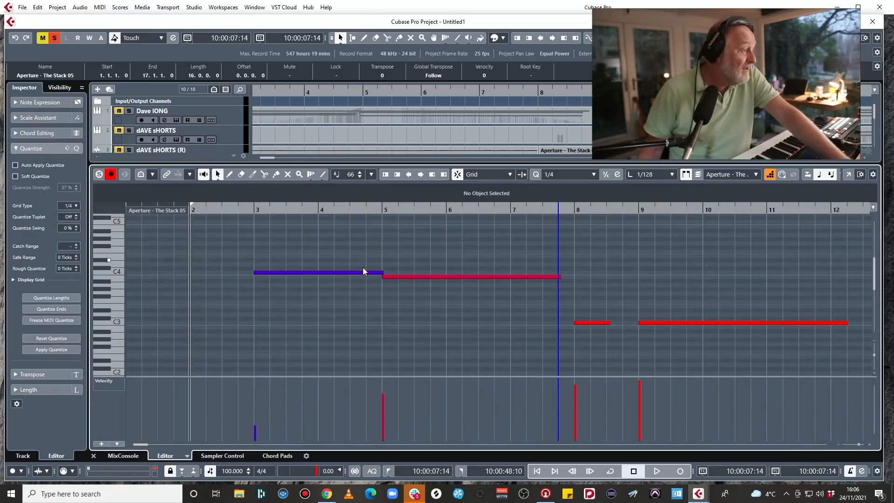
{"action": "left_click_drag", "start_coordinate": [585, 308], "coordinate": [605, 348]}
{"action": "key", "text": "Delete"}
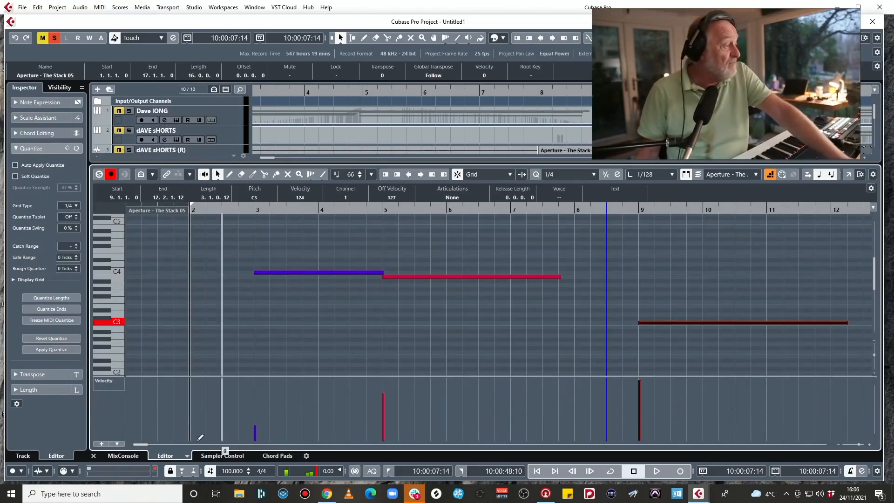
{"action": "left_click", "coordinate": [93, 455]}
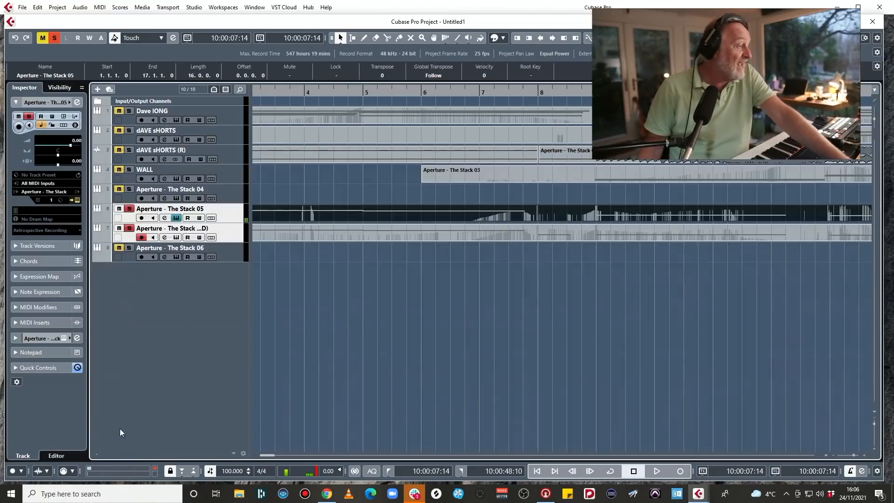
Delete the same short note at bar 8 from the MIDI part on the duplicated Stack 05 track.
{"action": "double_click", "coordinate": [554, 231]}
{"action": "left_click_drag", "start_coordinate": [593, 349], "coordinate": [590, 341]}
{"action": "key", "text": "Delete"}
{"action": "left_click", "coordinate": [94, 456]}
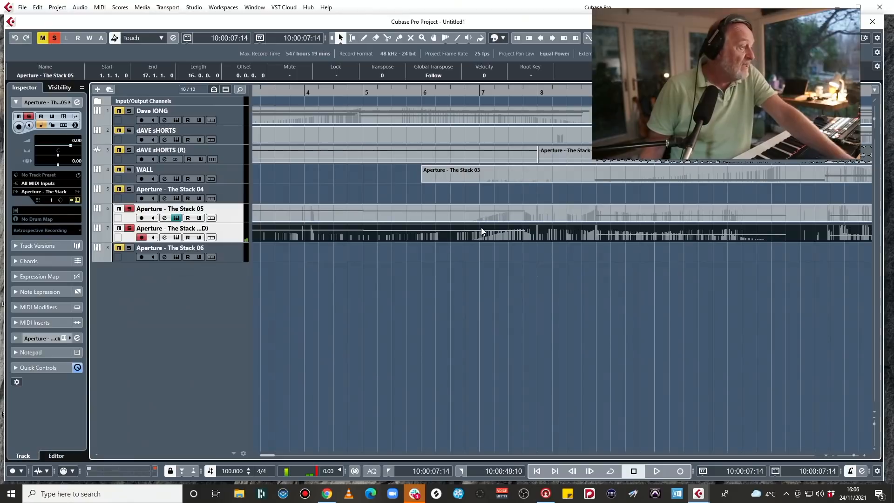
Render the MIDI parts of both Stack 05 tracks in place to separate audio tracks.
{"action": "left_click", "coordinate": [408, 208], "text": "shift"}
{"action": "key", "text": "alt+r"}
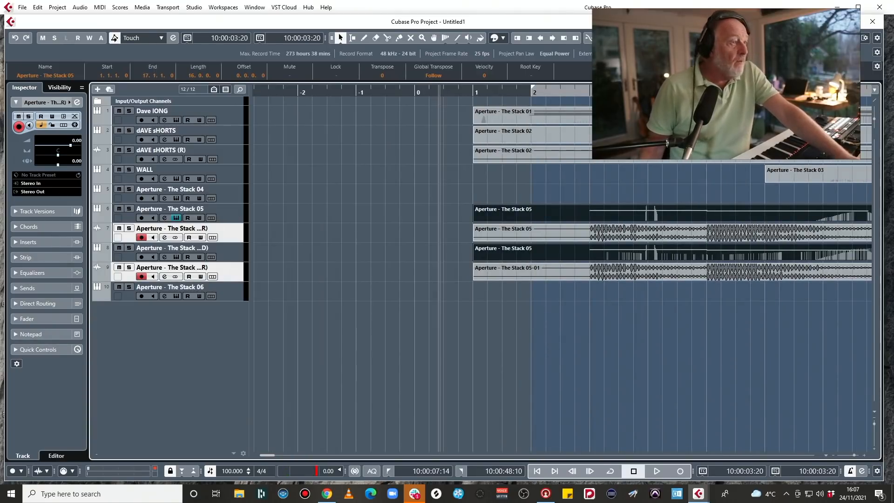
Pan the first rendered Stack 05 audio channel to L52 and the second to R57 in the mixer.
{"action": "key", "text": "Return"}
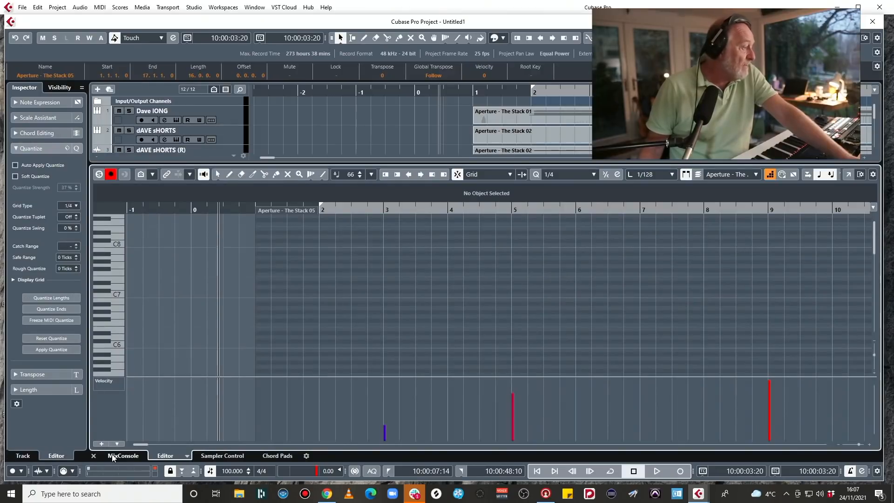
{"action": "left_click", "coordinate": [113, 457]}
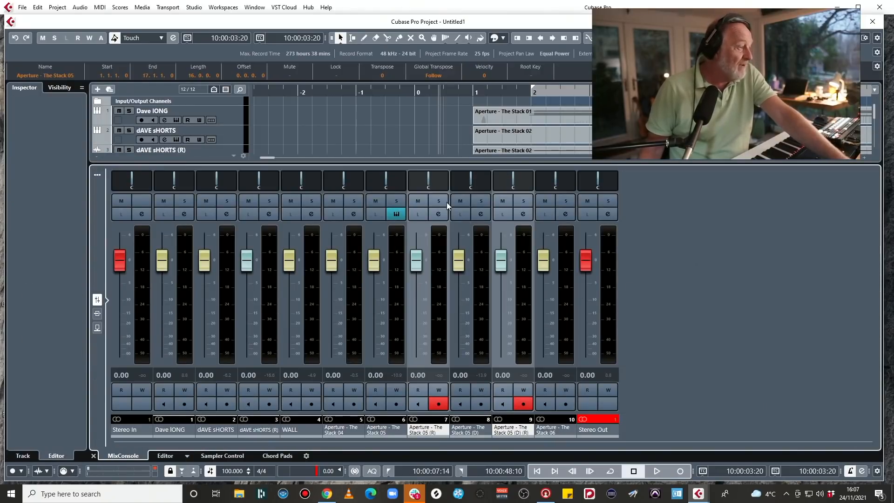
{"action": "left_click_drag", "start_coordinate": [421, 182], "coordinate": [403, 183]}
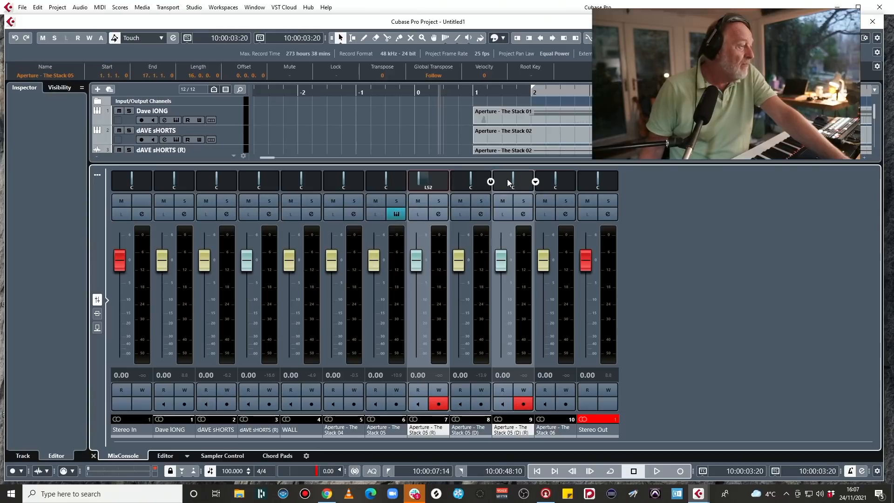
{"action": "left_click_drag", "start_coordinate": [516, 178], "coordinate": [519, 194]}
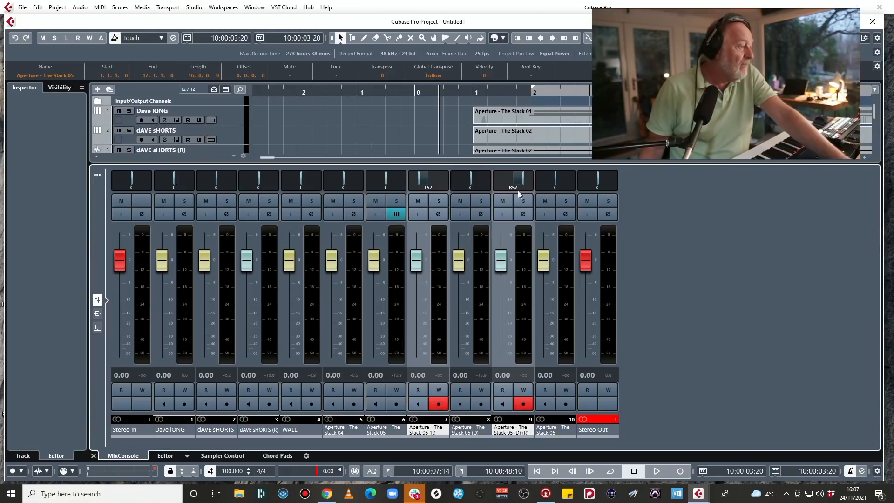
{"action": "left_click", "coordinate": [94, 455]}
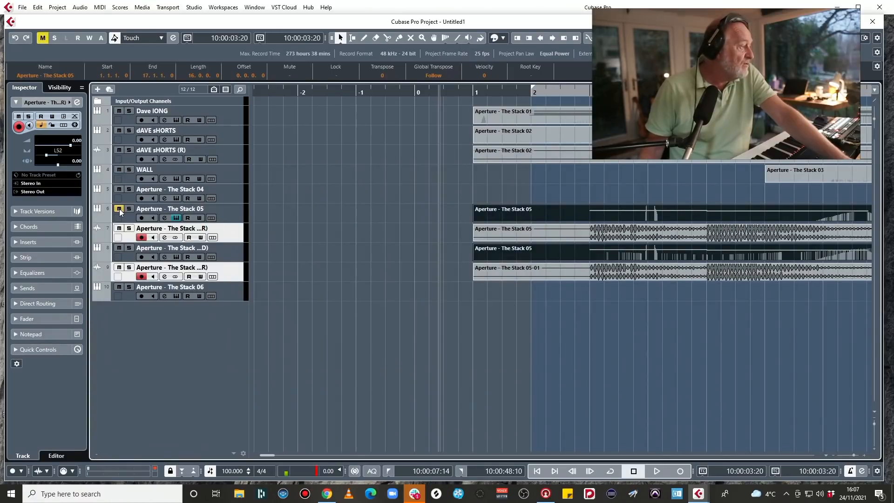
Mute the two source Stack 05 MIDI tracks and audition the panned audio renders with the metronome off.
{"action": "left_click", "coordinate": [120, 250]}
{"action": "key", "text": "space"}
{"action": "key", "text": "c"}
{"action": "scroll", "coordinate": [636, 245], "scroll_direction": "right", "scroll_amount": 3}
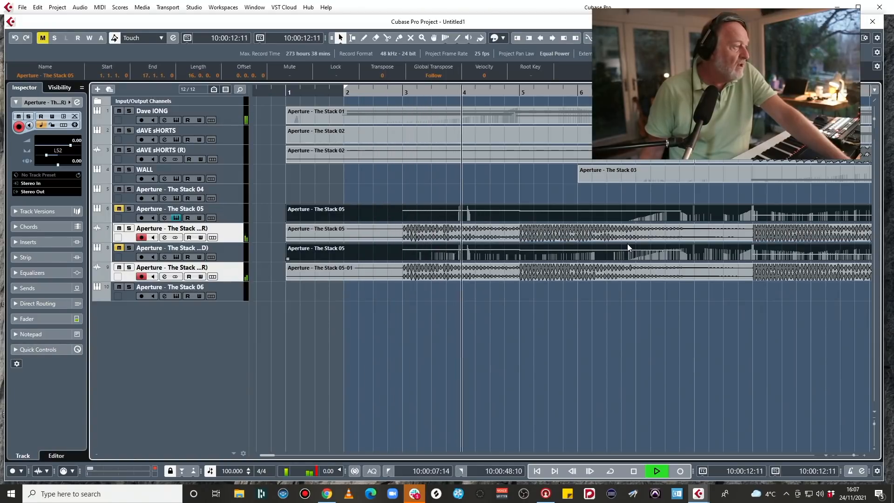
{"action": "key", "text": "space"}
Render the Dave lONG part in place to an audio track and look over the arrangement.
{"action": "left_click", "coordinate": [476, 113]}
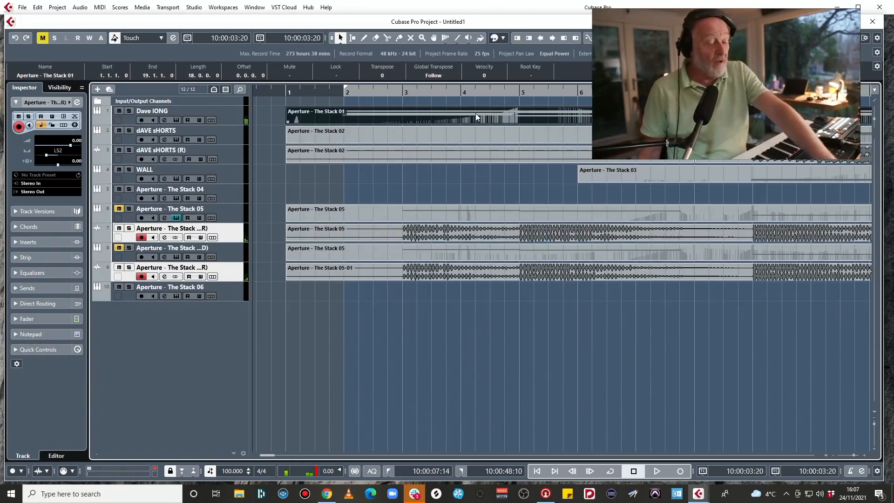
{"action": "key", "text": "alt+r"}
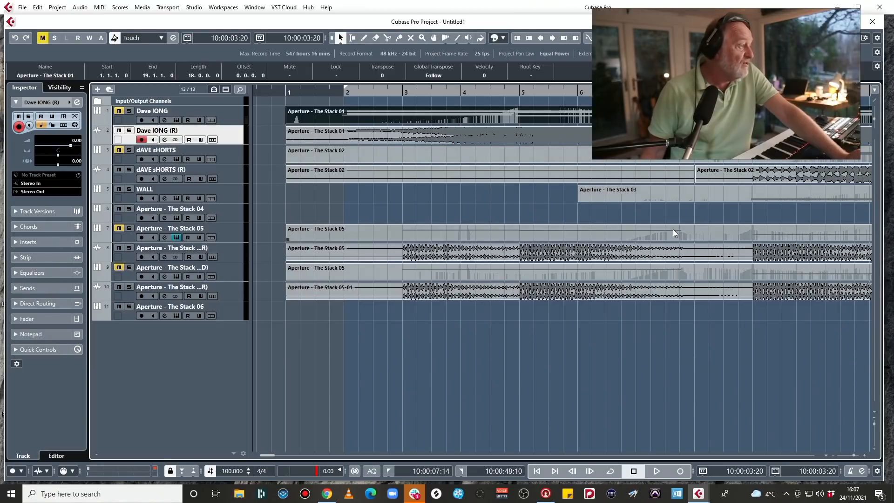
{"action": "scroll", "coordinate": [670, 229], "scroll_direction": "right", "scroll_amount": 3}
{"action": "scroll", "coordinate": [666, 229], "scroll_direction": "right", "scroll_amount": 3}
{"action": "scroll", "coordinate": [666, 229], "scroll_direction": "left", "scroll_amount": 3}
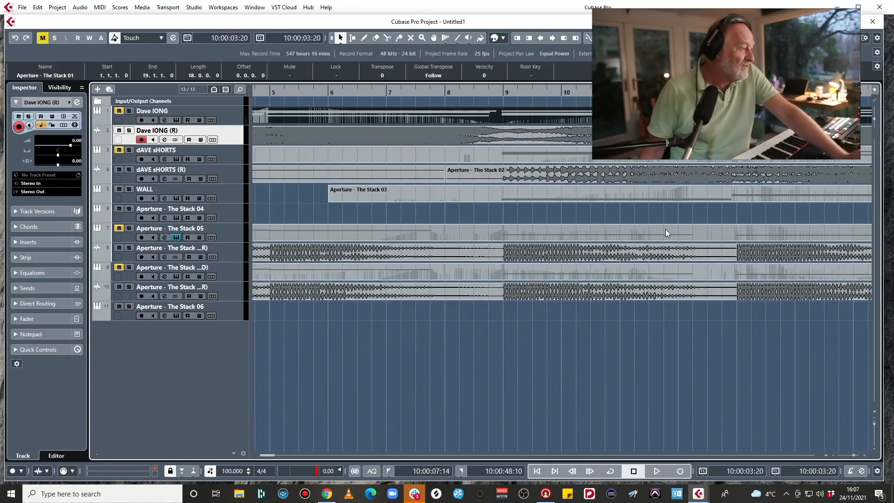
{"action": "scroll", "coordinate": [664, 229], "scroll_direction": "down", "scroll_amount": 5}
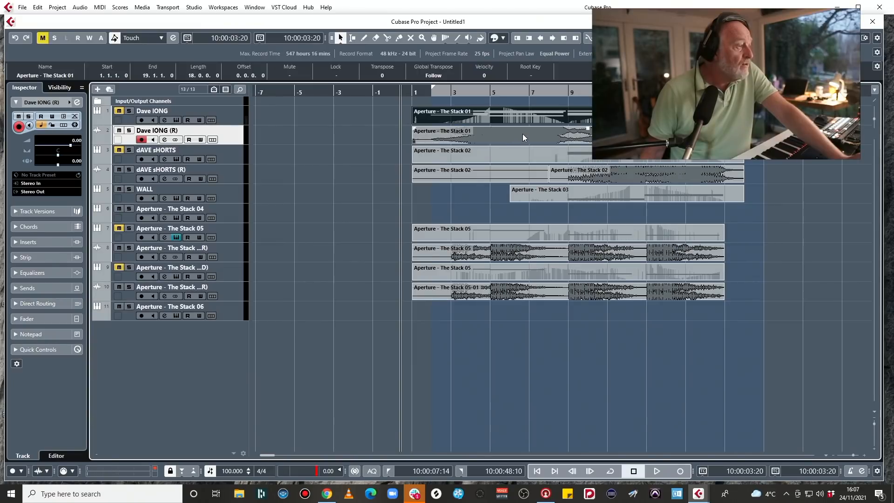
{"action": "scroll", "coordinate": [490, 137], "scroll_direction": "up", "scroll_amount": 4}
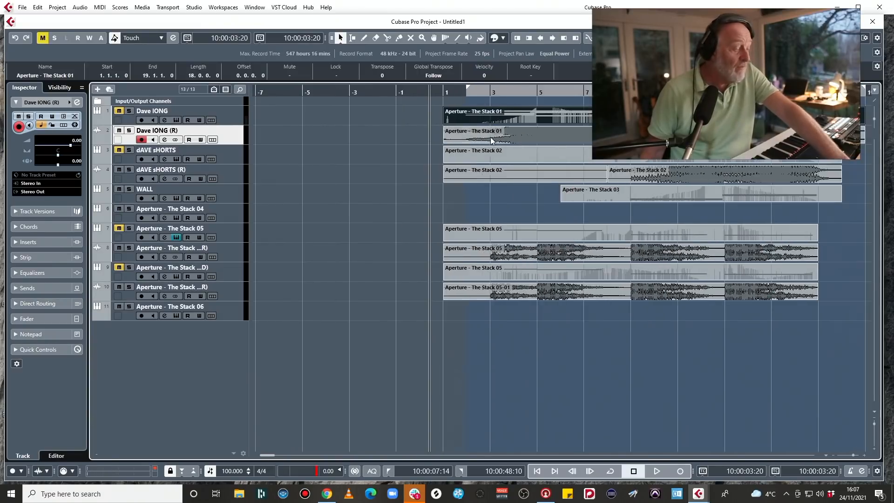
During playback, split all parts that start at bar 1 at bar 2 and delete their first bar.
{"action": "key", "text": "space"}
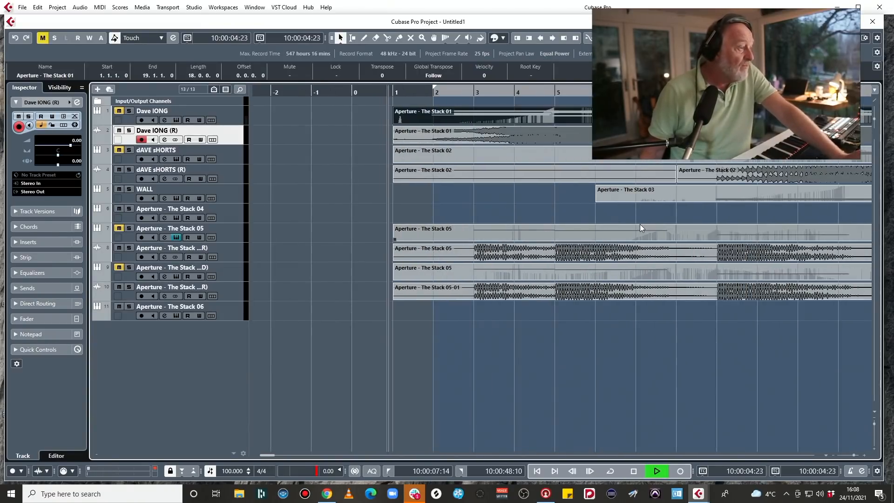
{"action": "scroll", "coordinate": [640, 224], "scroll_direction": "left", "scroll_amount": 2}
{"action": "left_click_drag", "start_coordinate": [371, 111], "coordinate": [471, 314]}
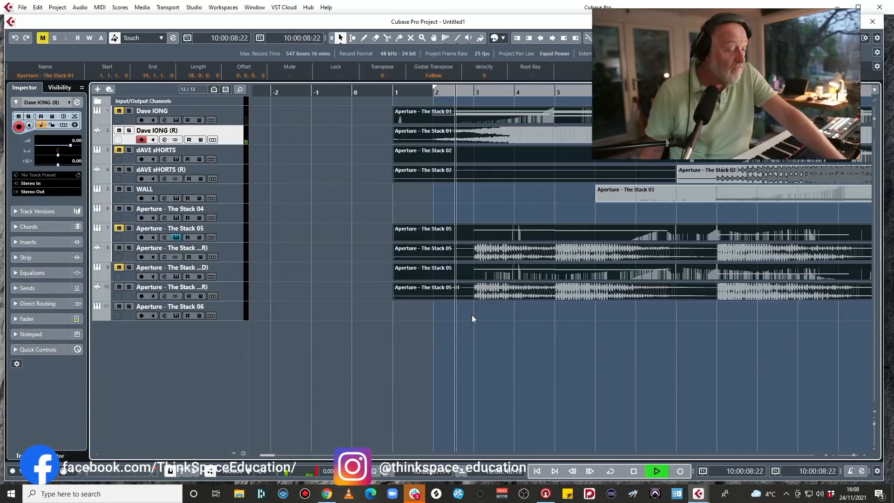
{"action": "key", "text": "3"}
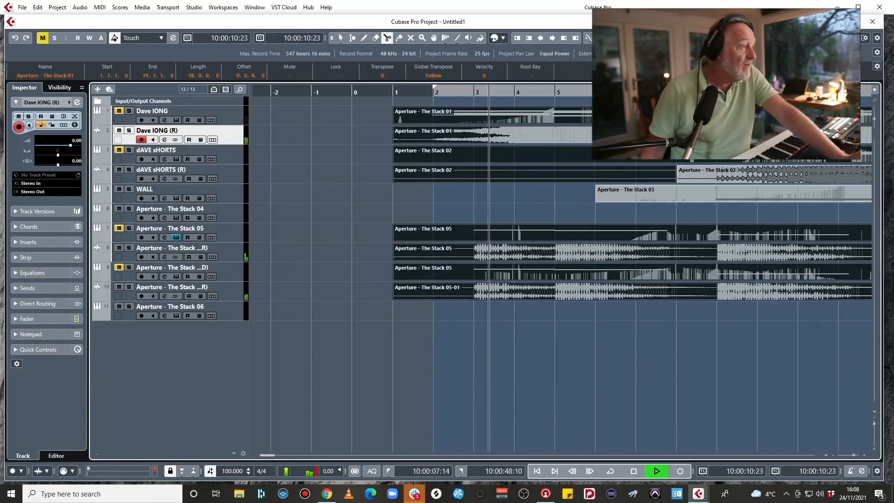
{"action": "left_click", "coordinate": [433, 126]}
{"action": "key", "text": "1"}
{"action": "left_click_drag", "start_coordinate": [380, 113], "coordinate": [405, 298]}
{"action": "key", "text": "Delete"}
{"action": "scroll", "coordinate": [652, 306], "scroll_direction": "right", "scroll_amount": 5}
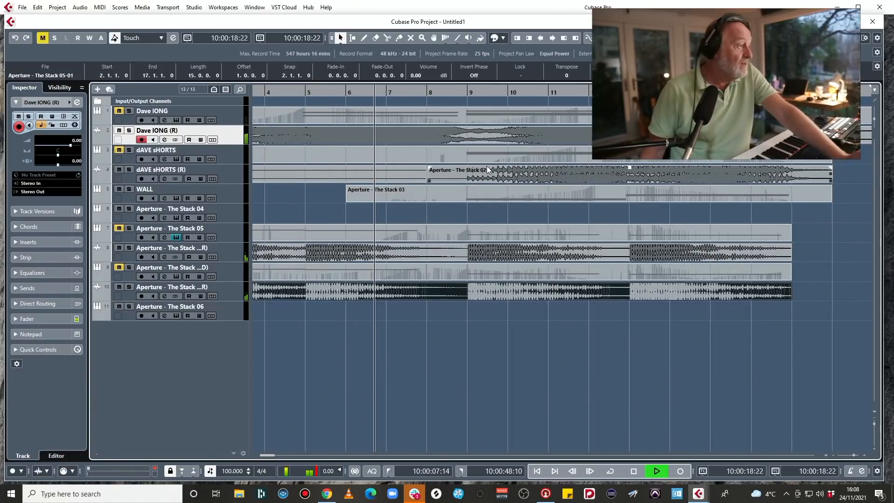
Split the rendered Dave lONG (R) and dAVE sHORTS (R) audio parts at bar 9.
{"action": "key", "text": "3"}
{"action": "left_click", "coordinate": [474, 136]}
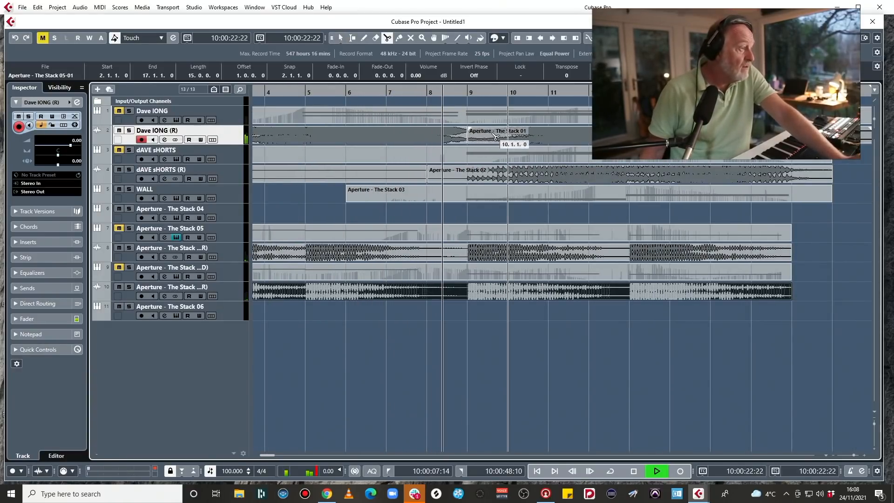
{"action": "left_click", "coordinate": [471, 176]}
{"action": "key", "text": "1"}
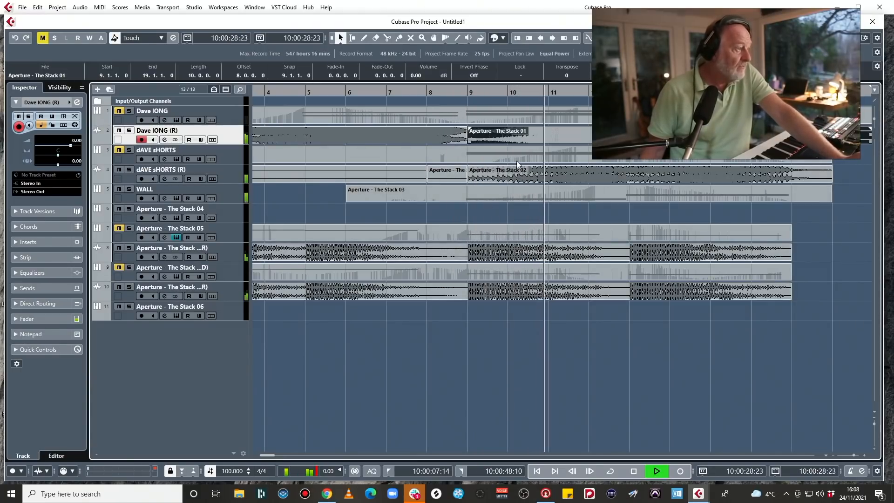
Stop playback, move both split-off bar 9 parts well further along the timeline, and duplicate the opening Dave lONG (R) part to bar 9.
{"action": "left_click", "coordinate": [510, 178]}
{"action": "key", "text": "space"}
{"action": "key", "text": "g"}
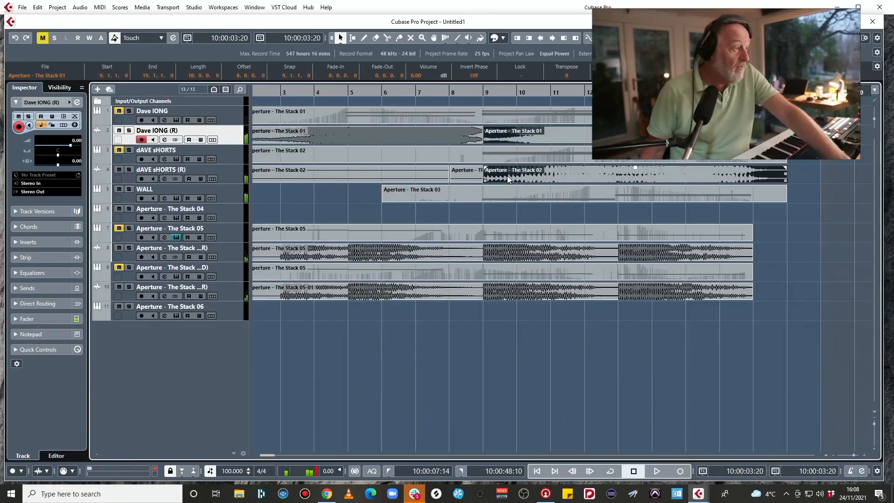
{"action": "key", "text": "KP_0"}
{"action": "key", "text": "g"}
{"action": "key", "text": "g"}
{"action": "key", "text": "g"}
{"action": "key", "text": "g"}
{"action": "left_click_drag", "start_coordinate": [449, 139], "coordinate": [640, 138]}
{"action": "left_click", "coordinate": [403, 135]}
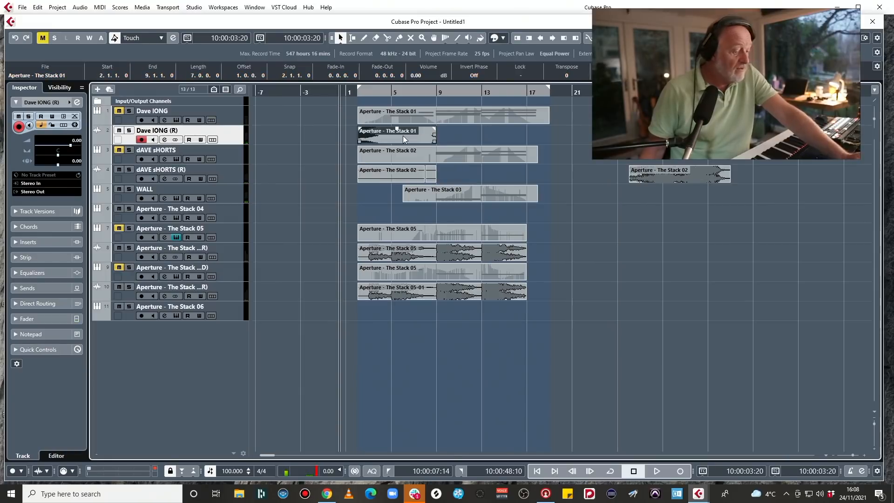
{"action": "key", "text": "ctrl+d"}
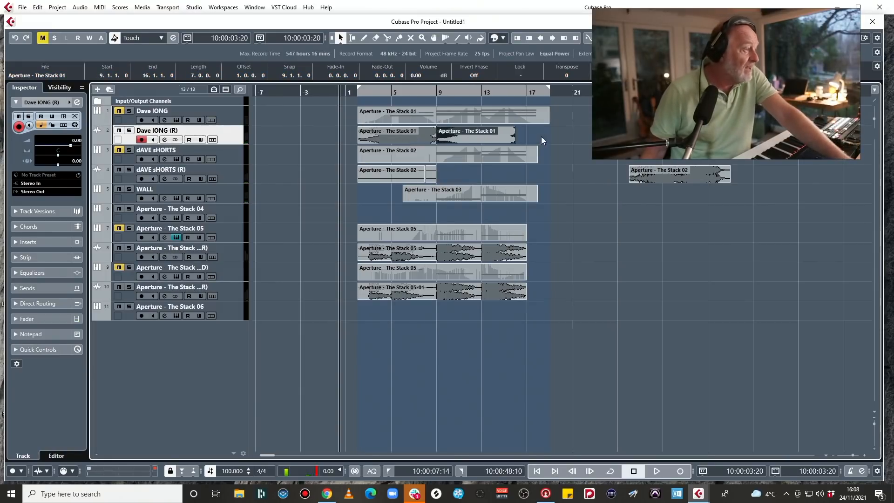
Move the two split-off Dave parts, the Stack 05 audio renders and the duplicate Stack 05 MIDI part to start at bar 16.
{"action": "left_click_drag", "start_coordinate": [666, 172], "coordinate": [551, 176]}
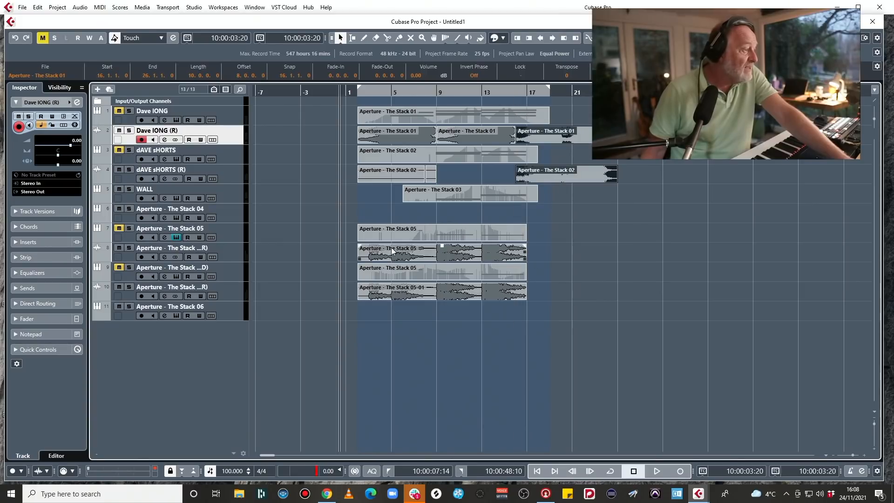
{"action": "left_click_drag", "start_coordinate": [340, 245], "coordinate": [534, 327]}
{"action": "left_click_drag", "start_coordinate": [399, 290], "coordinate": [553, 288]}
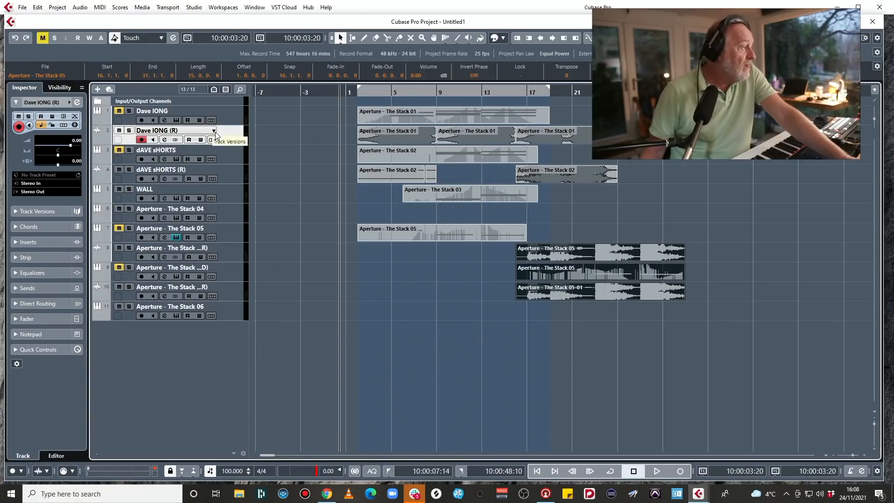
Duplicate the Dave lONG (R) track and, in the copy, replace the bar 16 part with the opening part moved to bar 17.
{"action": "right_click", "coordinate": [238, 130]}
{"action": "left_click", "coordinate": [265, 160]}
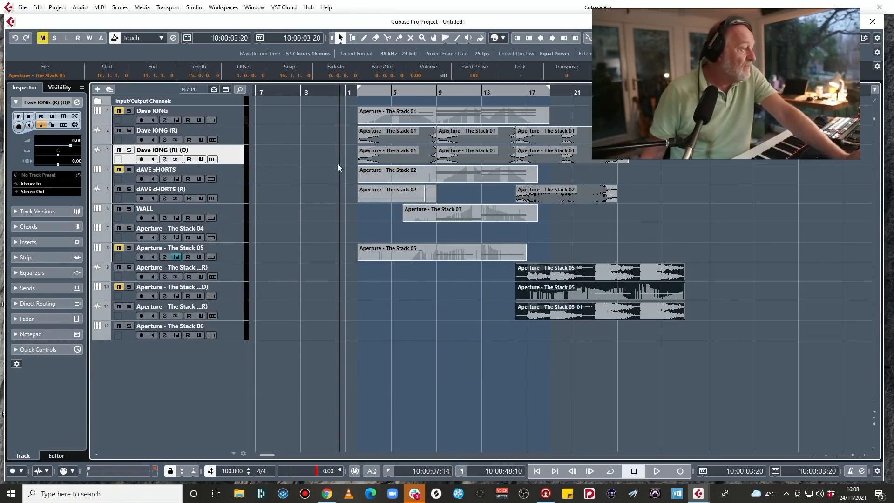
{"action": "left_click", "coordinate": [572, 161]}
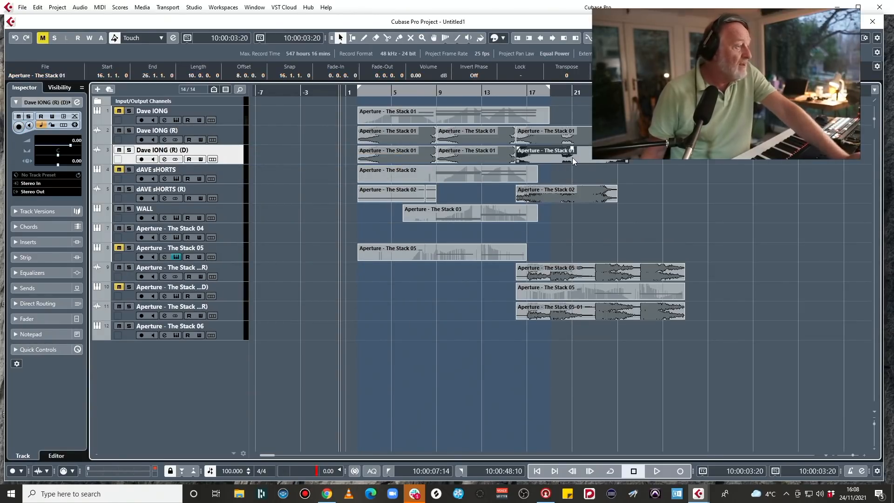
{"action": "key", "text": "Delete"}
{"action": "left_click_drag", "start_coordinate": [411, 157], "coordinate": [575, 153]}
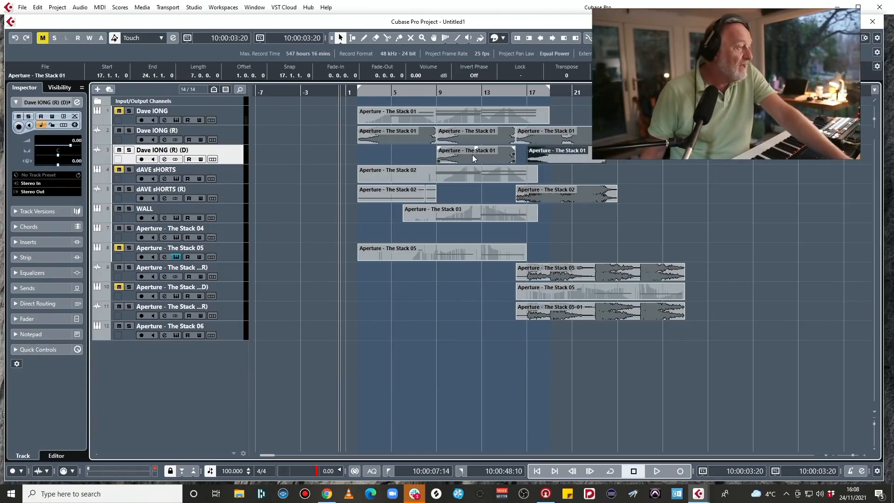
During playback, split the WALL part at bars 9 and 17 and duplicate the middle section to bar 17.
{"action": "key", "text": "space"}
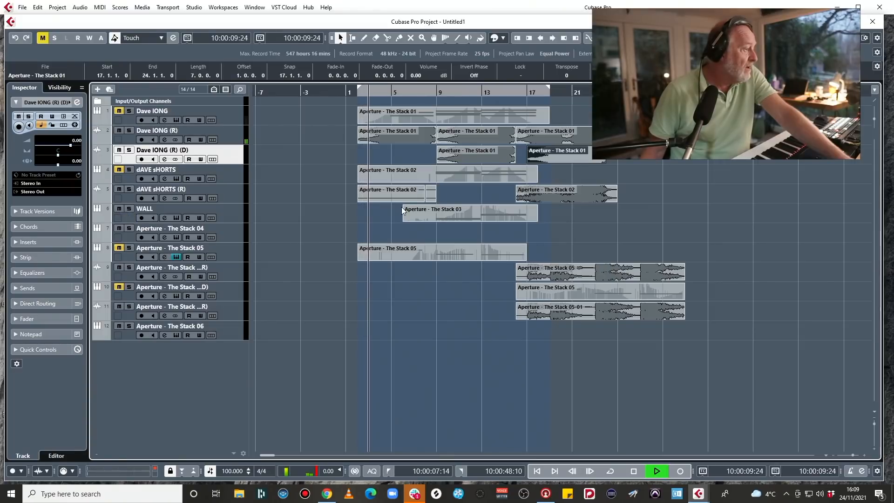
{"action": "left_click", "coordinate": [448, 212]}
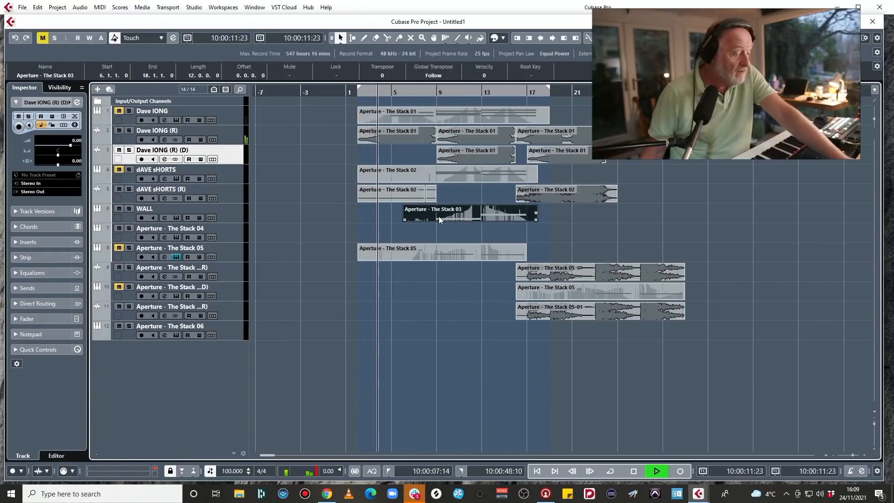
{"action": "key", "text": "3"}
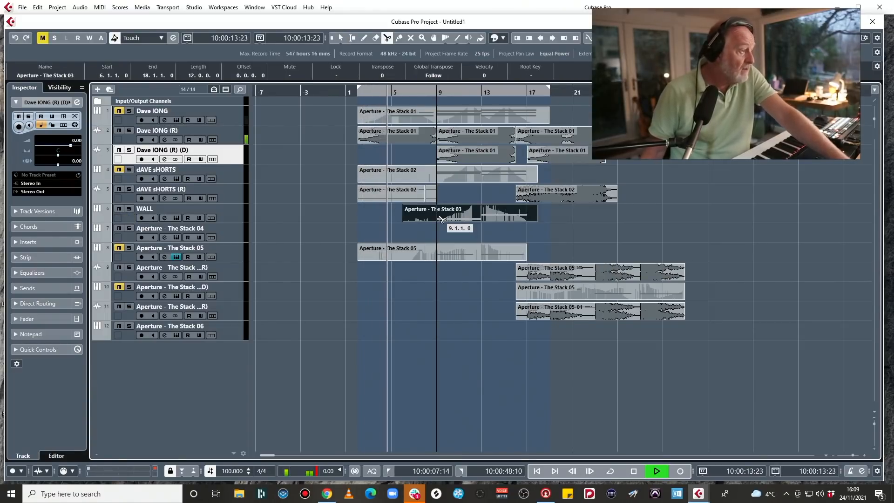
{"action": "left_click", "coordinate": [437, 215]}
{"action": "left_click", "coordinate": [525, 216]}
{"action": "key", "text": "1"}
{"action": "left_click", "coordinate": [510, 215]}
{"action": "key", "text": "ctrl+d"}
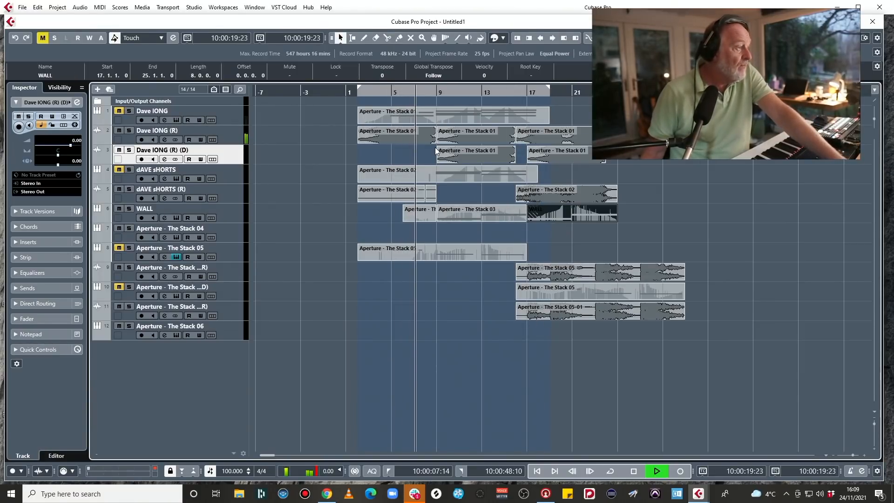
Extend the second Dave lONG (R) part's start back to bar 8 with a crossfade, and mute the WALL part at bar 9.
{"action": "left_click_drag", "start_coordinate": [437, 141], "coordinate": [427, 141]}
{"action": "key", "text": "x"}
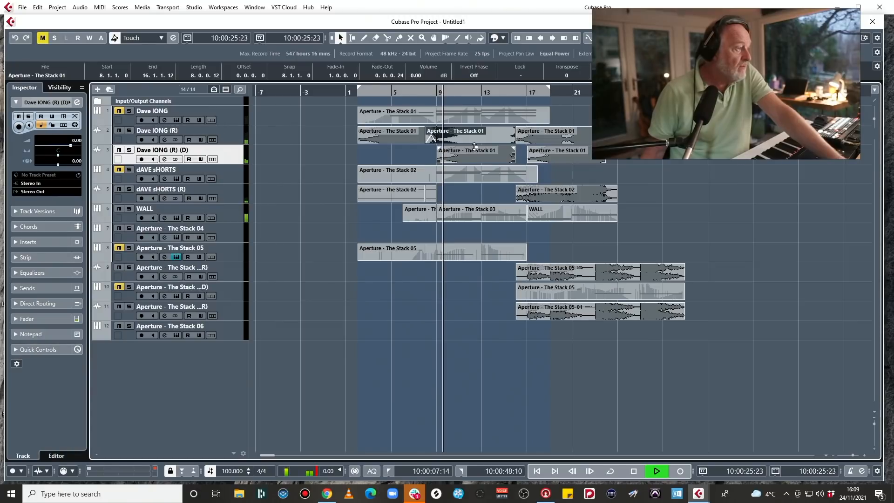
{"action": "left_click", "coordinate": [470, 212]}
{"action": "key", "text": "7"}
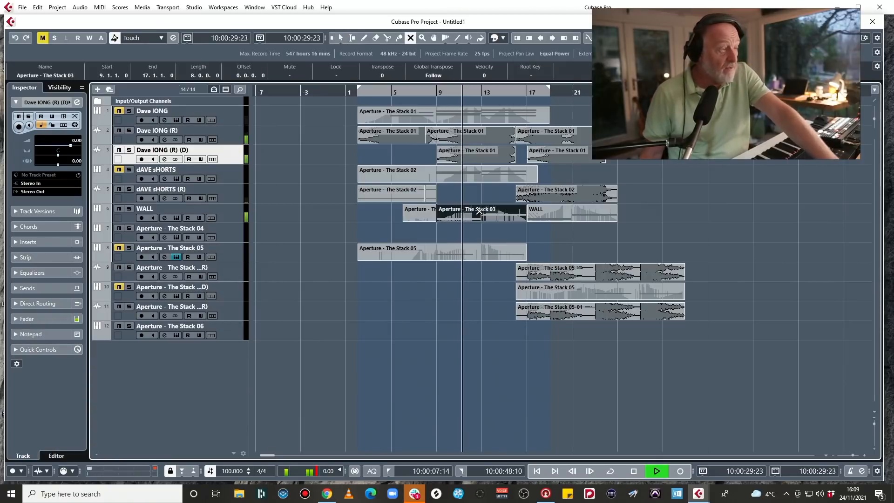
{"action": "left_click", "coordinate": [483, 211]}
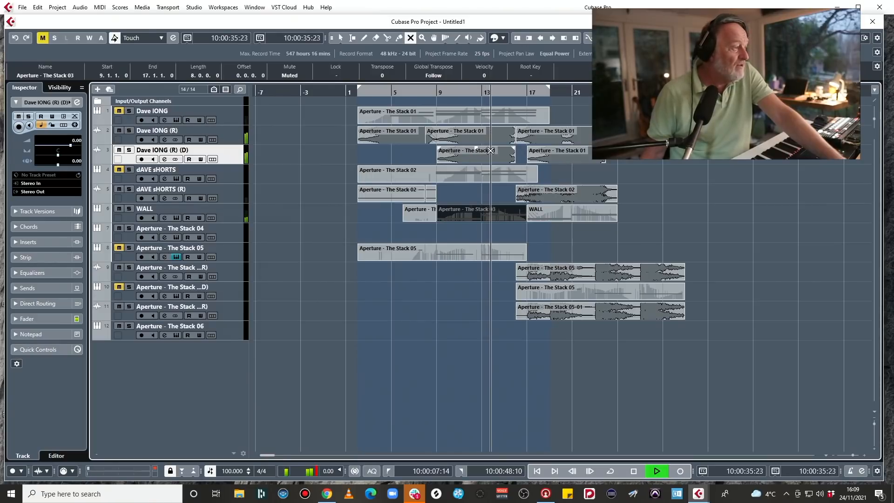
Try the last part on the Dave lONG (R) (D) track at bar 16, and delete it.
{"action": "key", "text": "1"}
{"action": "left_click", "coordinate": [543, 153]}
{"action": "left_click_drag", "start_coordinate": [545, 155], "coordinate": [542, 154]}
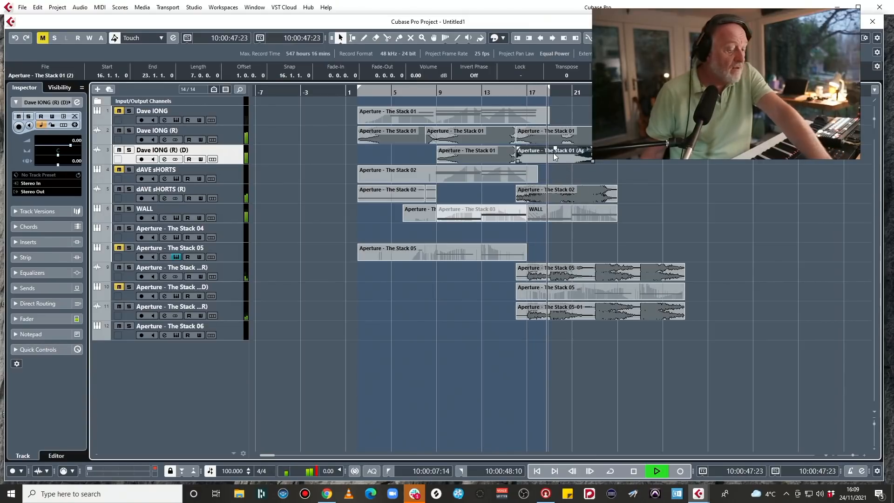
{"action": "key", "text": "Delete"}
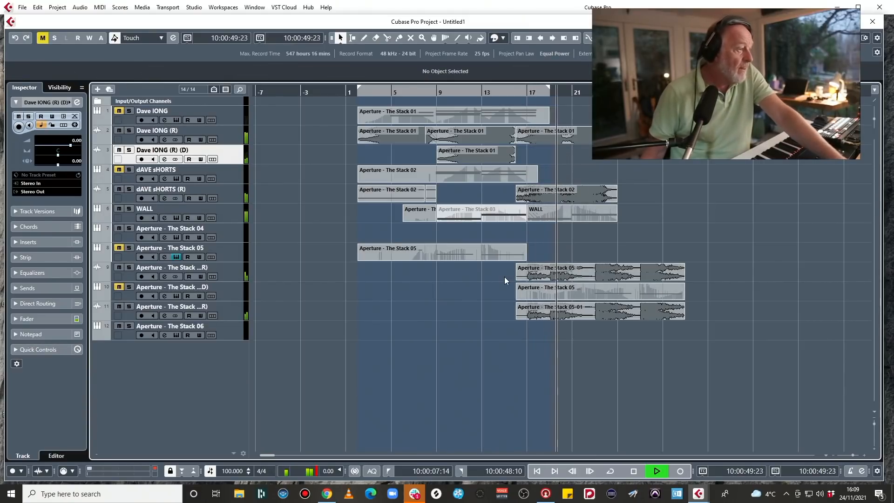
Move the two Stack 05 audio renders and the duplicate Stack 05 MIDI part to start at bar 18.
{"action": "left_click_drag", "start_coordinate": [506, 271], "coordinate": [563, 308]}
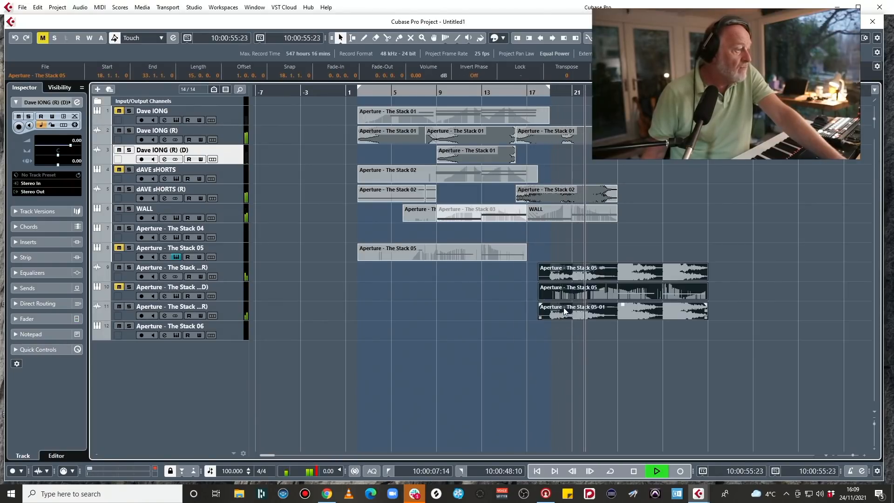
Copy the bar 16 Dave lONG (R) and dAVE sHORTS (R) parts to bar 25, the first onto Dave lONG (R) (D) with a short fade-in.
{"action": "left_click", "coordinate": [572, 130]}
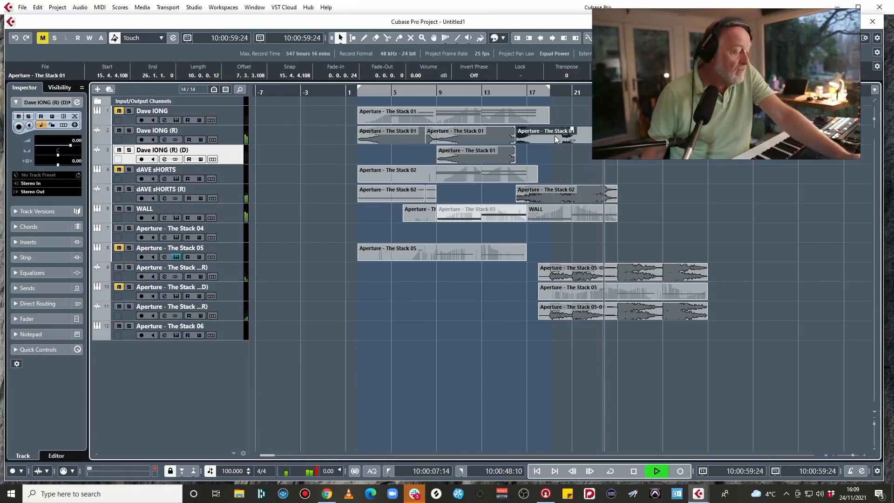
{"action": "left_click_drag", "start_coordinate": [554, 135], "coordinate": [659, 160]}
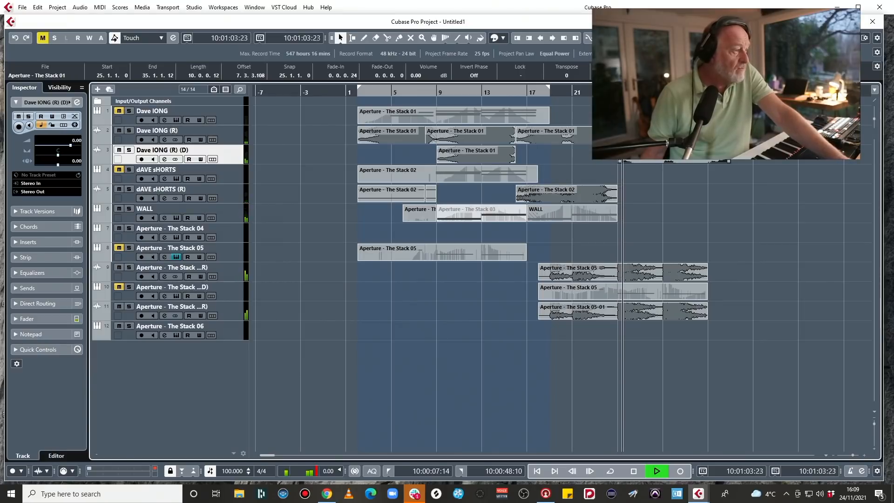
{"action": "left_click_drag", "start_coordinate": [623, 148], "coordinate": [625, 148]}
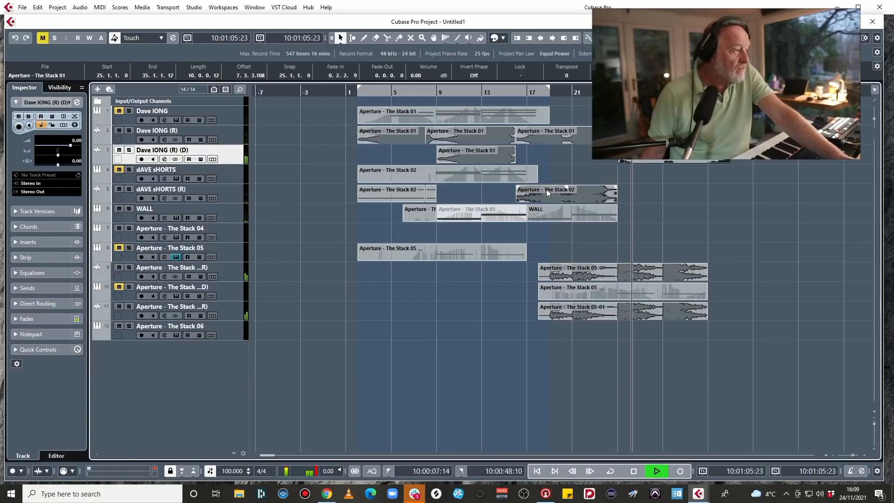
{"action": "left_click_drag", "start_coordinate": [555, 194], "coordinate": [657, 192]}
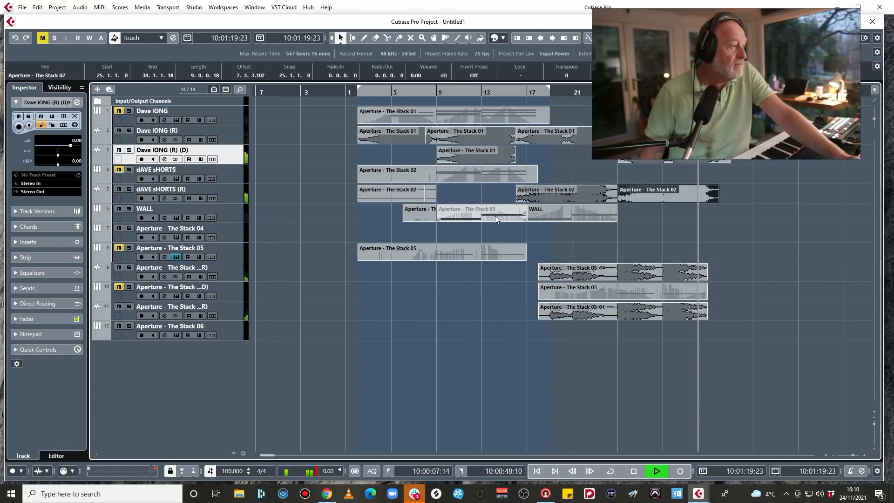
Copy the WALL part at bar 17 to bar 33 and toggle the copy's mute on and off.
{"action": "left_click", "coordinate": [551, 215]}
{"action": "left_click_drag", "start_coordinate": [549, 216], "coordinate": [733, 213]}
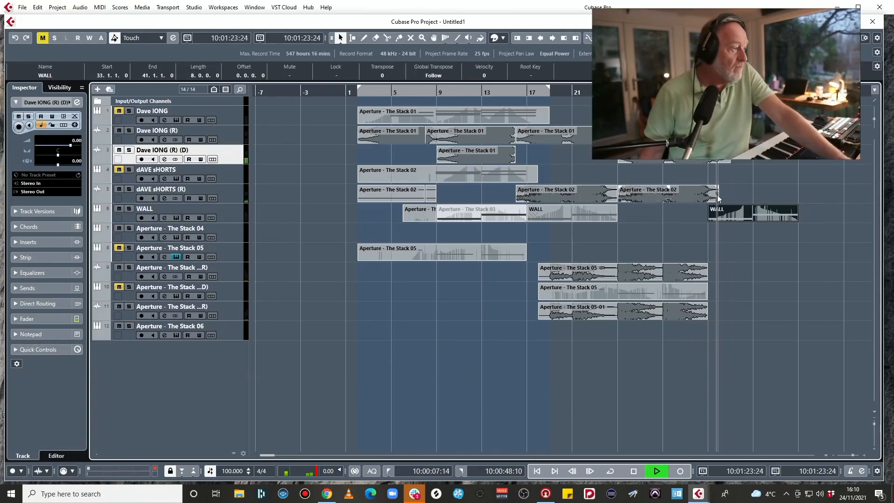
{"action": "key", "text": "7"}
{"action": "left_click", "coordinate": [756, 212]}
{"action": "left_click", "coordinate": [757, 212]}
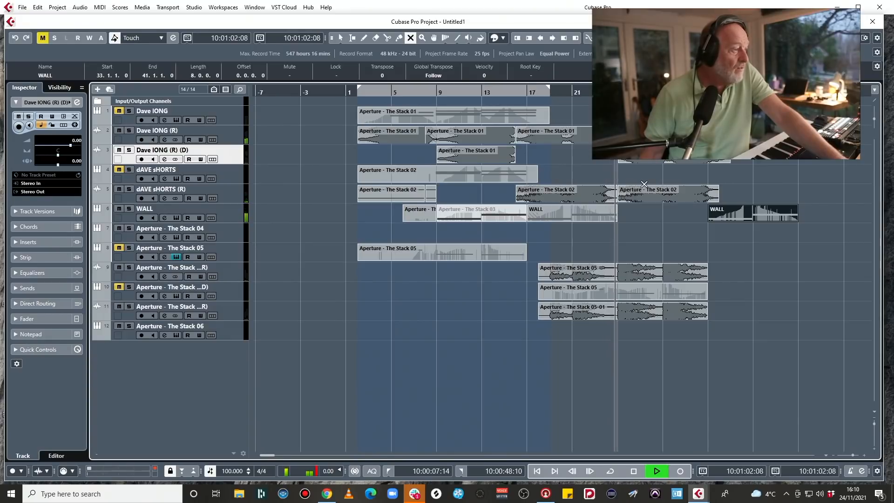
Stop playback and extend the end of the WALL part at bar 17 to bar 27.
{"action": "key", "text": "space"}
{"action": "key", "text": "1"}
{"action": "left_click", "coordinate": [593, 215]}
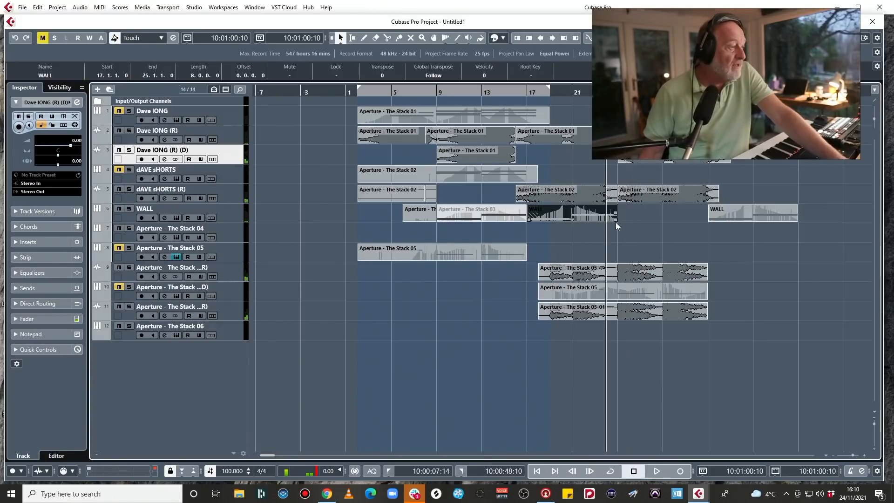
{"action": "left_click_drag", "start_coordinate": [615, 222], "coordinate": [639, 222]}
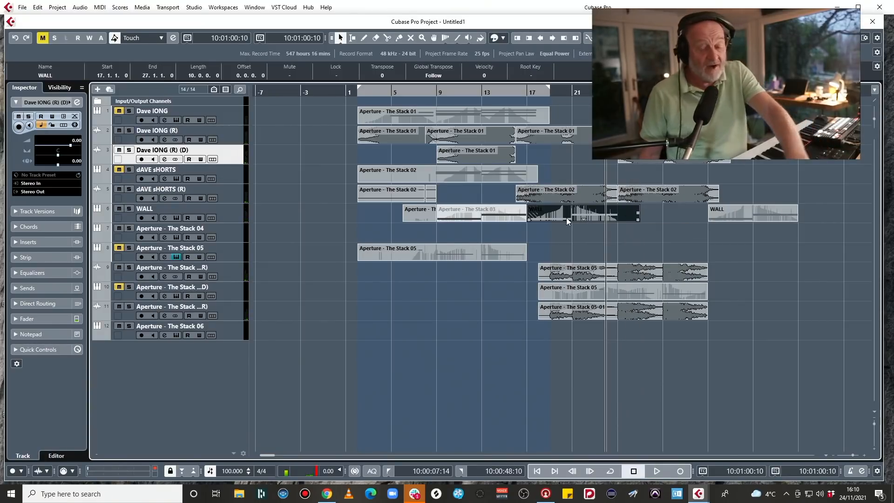
Render the extended WALL part in place, copy the audio render to bar 25 and start playback.
{"action": "key", "text": "ctrl+b"}
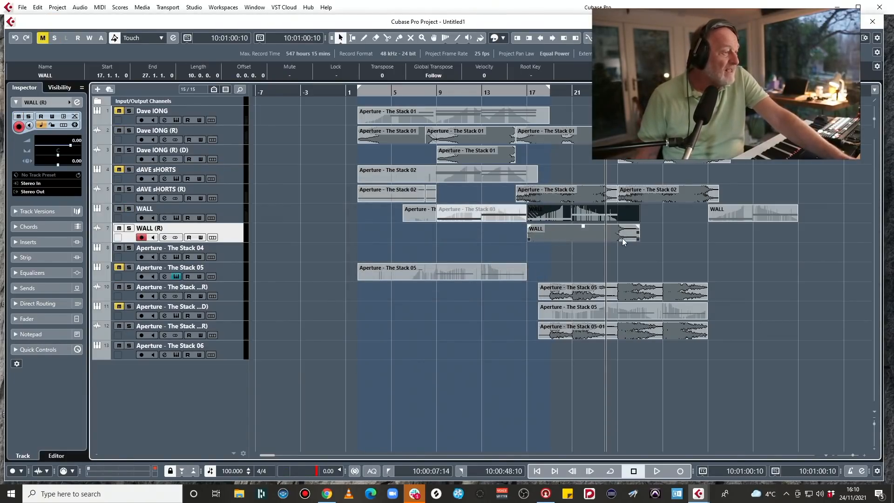
{"action": "left_click_drag", "start_coordinate": [563, 239], "coordinate": [674, 231]}
{"action": "key", "text": "space"}
Lower both Stack 05 audio renders to -7.28 dB and give them a fade-out of 0.3.3.97 at their ends.
{"action": "left_click_drag", "start_coordinate": [719, 297], "coordinate": [560, 295]}
{"action": "left_click_drag", "start_coordinate": [729, 336], "coordinate": [595, 334]}
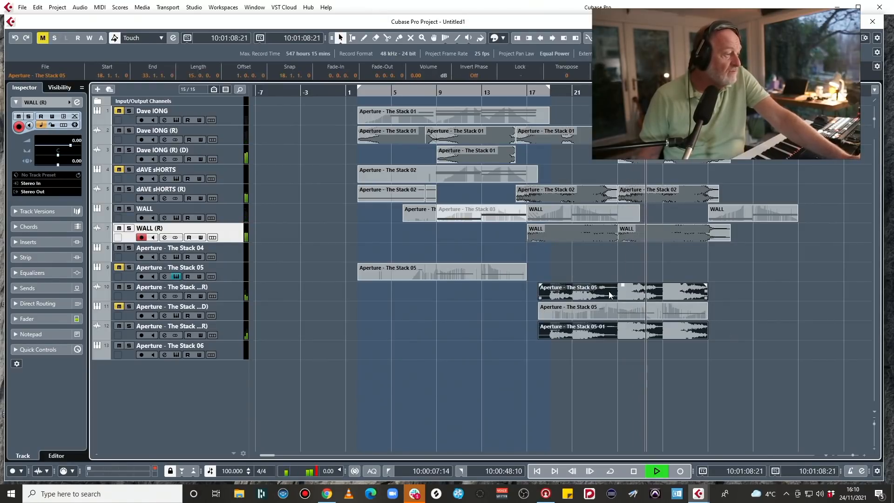
{"action": "left_click_drag", "start_coordinate": [623, 285], "coordinate": [622, 293]}
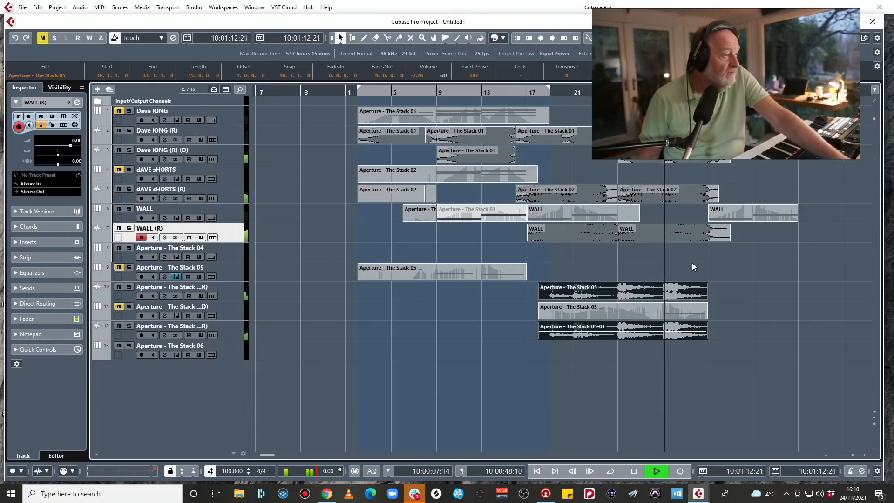
{"action": "left_click_drag", "start_coordinate": [701, 289], "coordinate": [696, 289]}
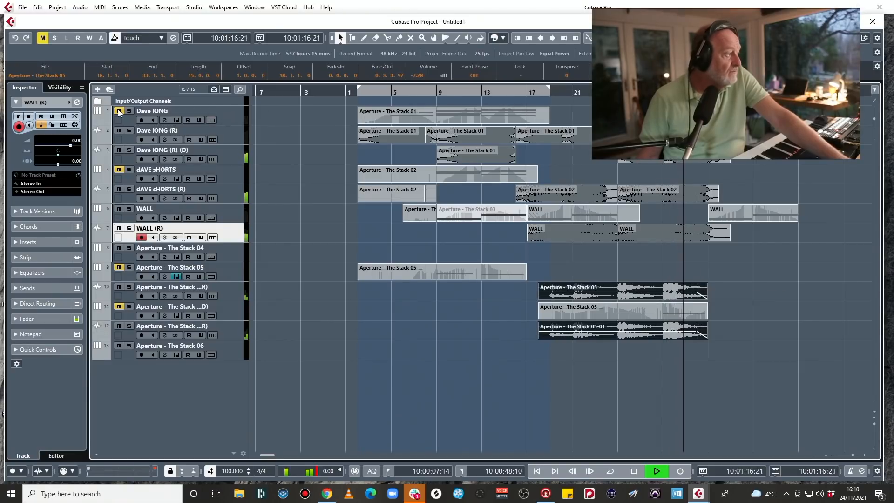
{"action": "left_click", "coordinate": [240, 116]}
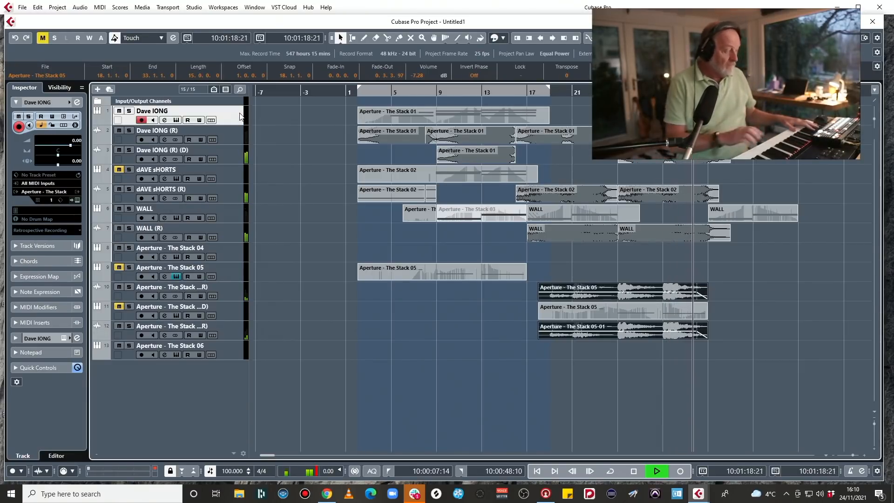